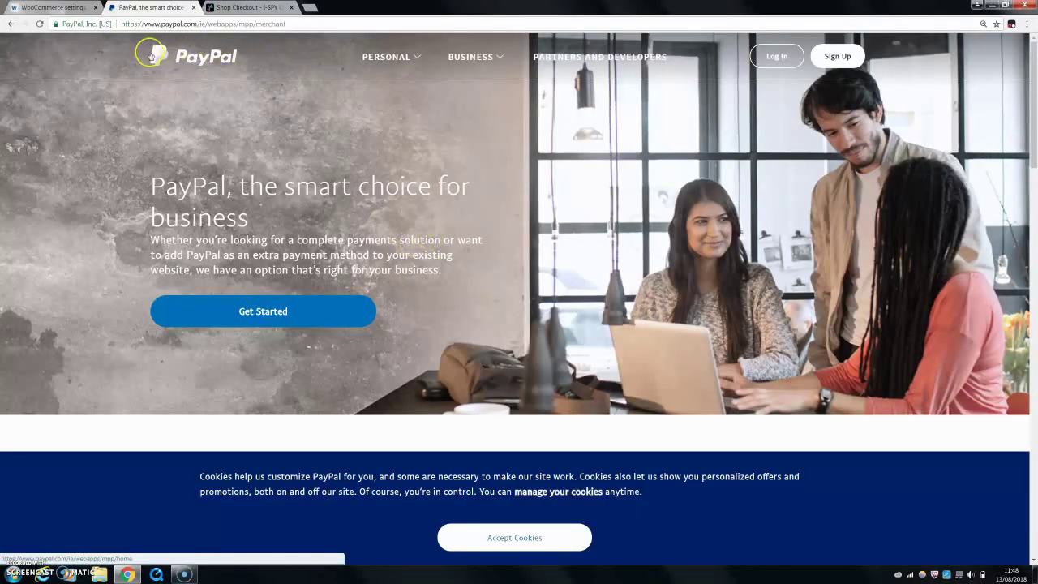
Step: Open the PayPal section of WooCommerce Checkout settings to see PayPal Standard enabled, titled 'PayPal'
{"action": "left_click", "coordinate": [53, 10]}
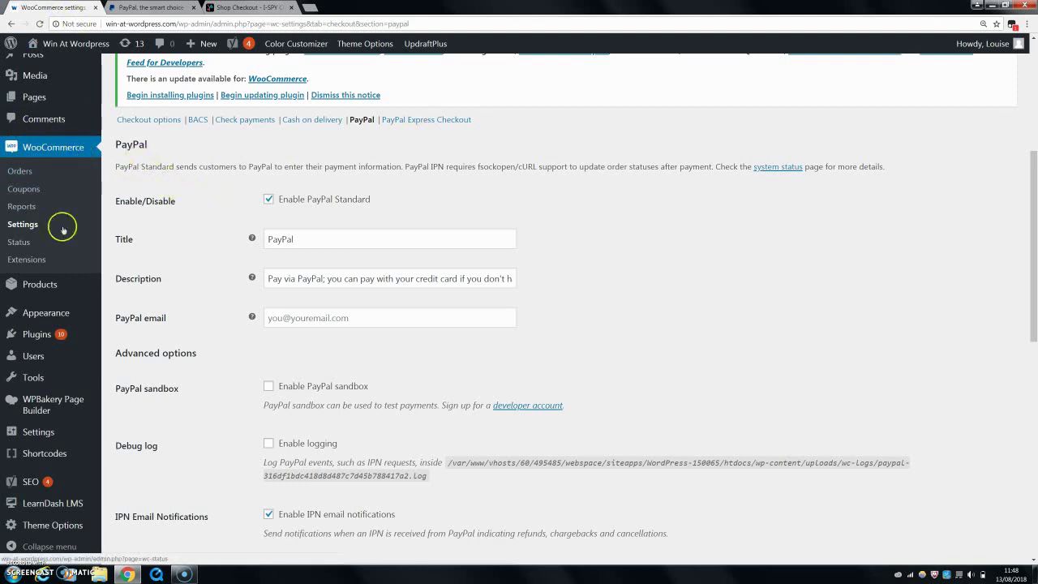
{"action": "mouse_move", "coordinate": [40, 339]}
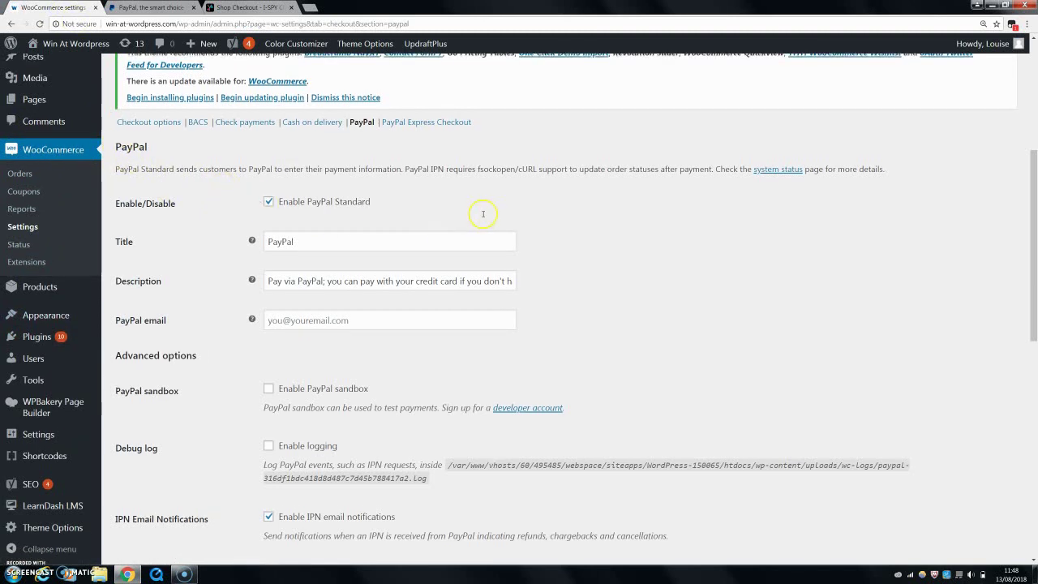
{"action": "scroll", "coordinate": [485, 215], "scroll_direction": "up", "scroll_amount": 1}
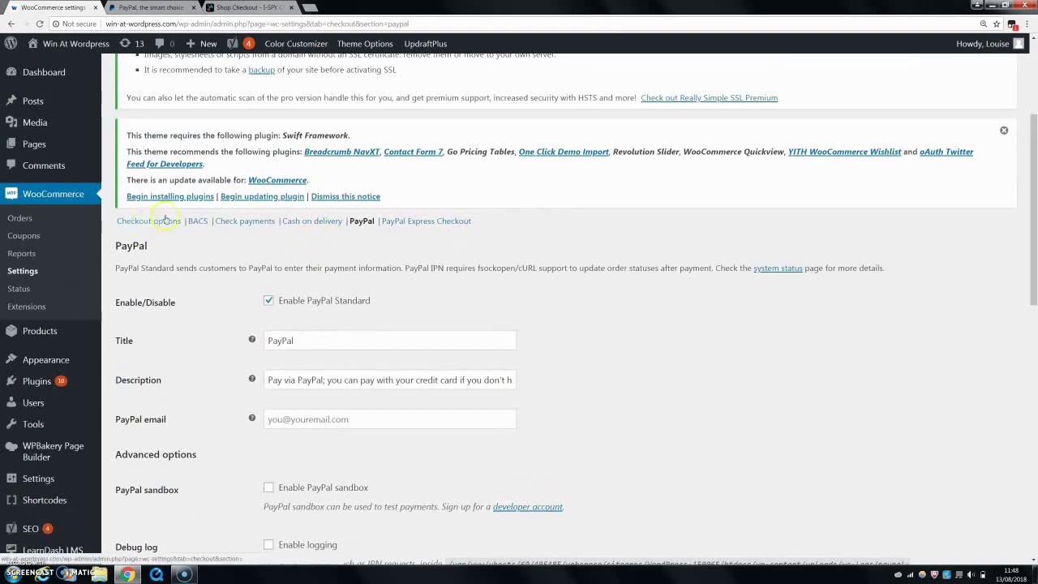
{"action": "scroll", "coordinate": [162, 222], "scroll_direction": "up", "scroll_amount": 3}
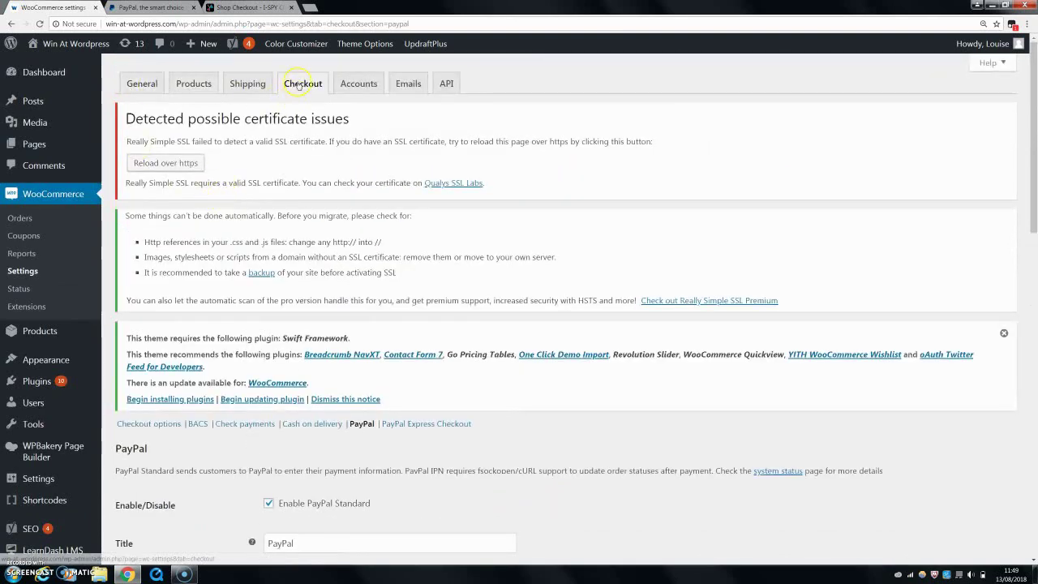
{"action": "scroll", "coordinate": [299, 122], "scroll_direction": "down", "scroll_amount": 3}
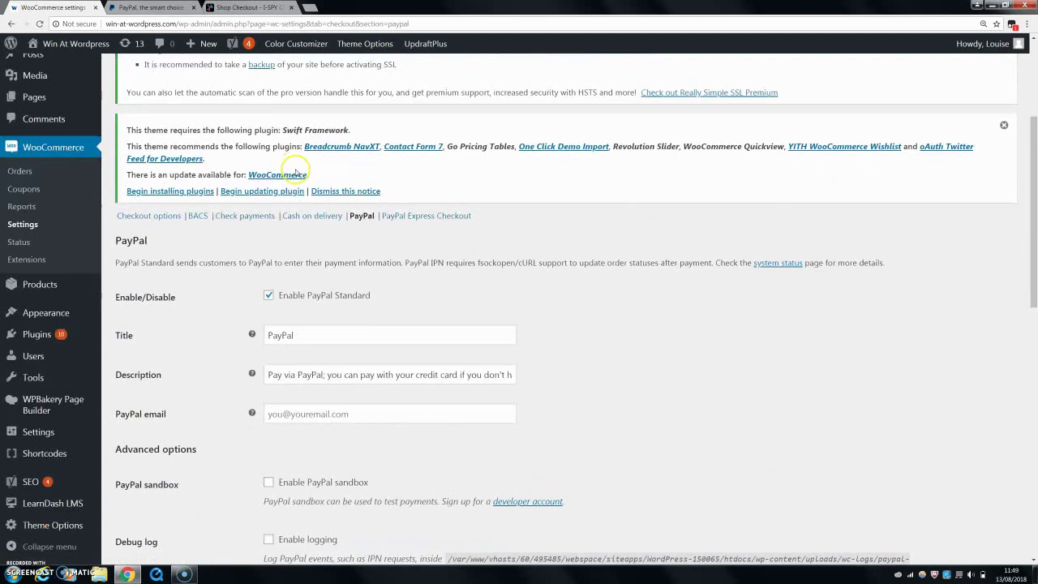
{"action": "left_click", "coordinate": [360, 171]}
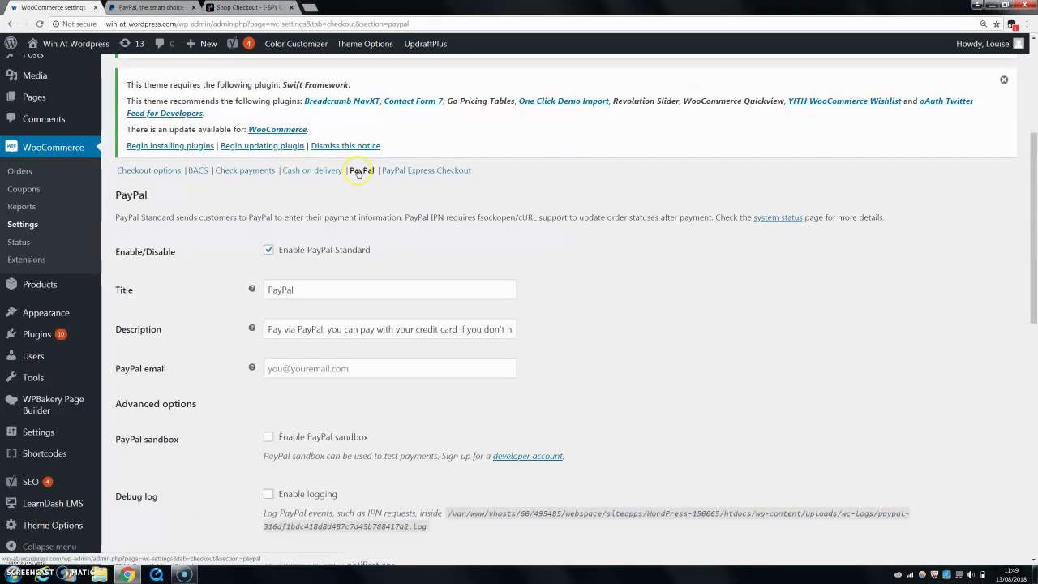
{"action": "left_click", "coordinate": [404, 177]}
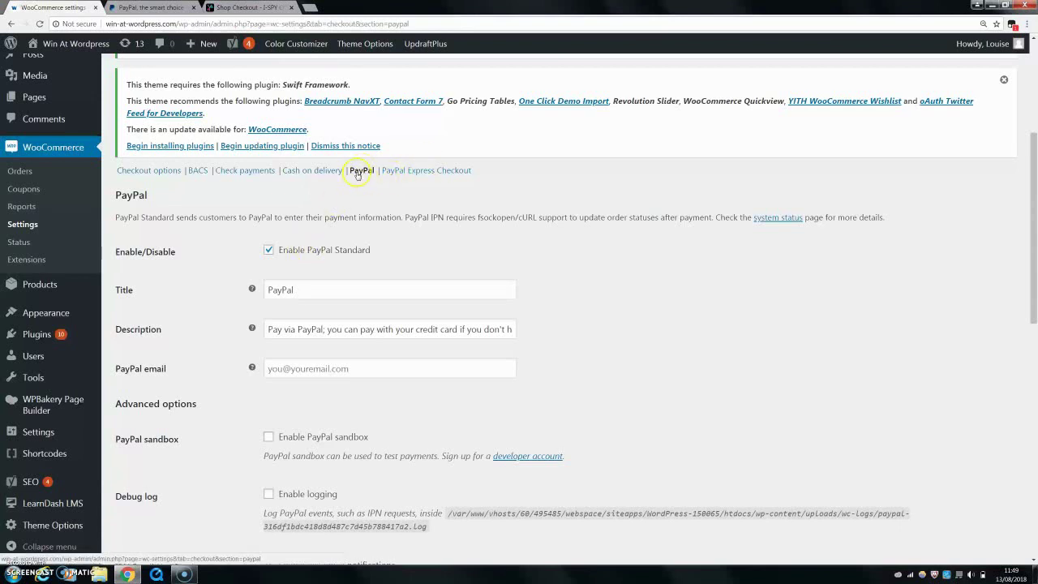
{"action": "scroll", "coordinate": [290, 215], "scroll_direction": "down", "scroll_amount": 1}
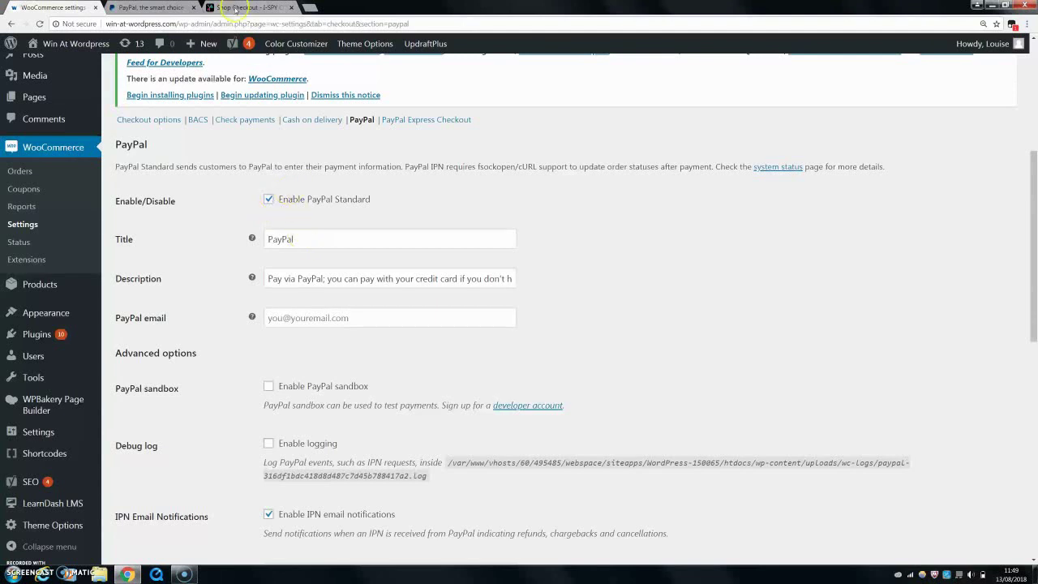
Step: Compare the browser tabs and finish on the I-SPY checkout's PayPal option, described 'Pay via PayPal'
{"action": "left_click", "coordinate": [239, 7]}
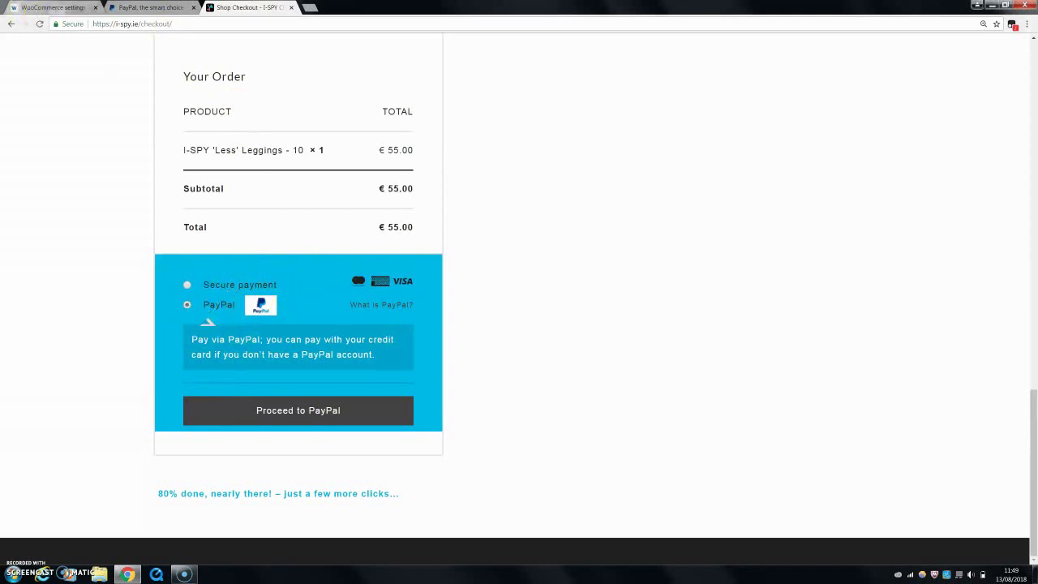
{"action": "left_click", "coordinate": [48, 7]}
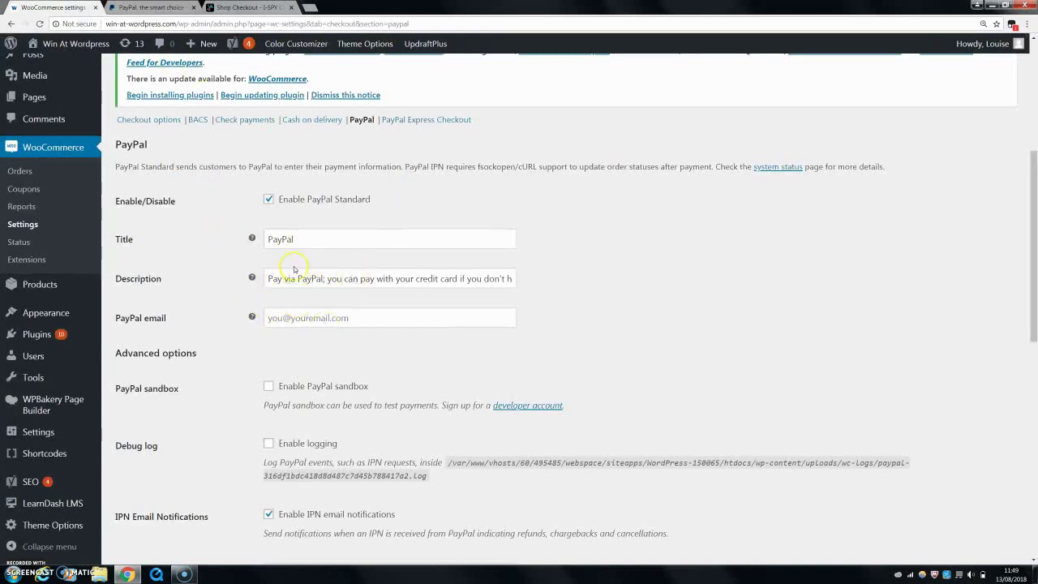
{"action": "mouse_move", "coordinate": [233, 46]}
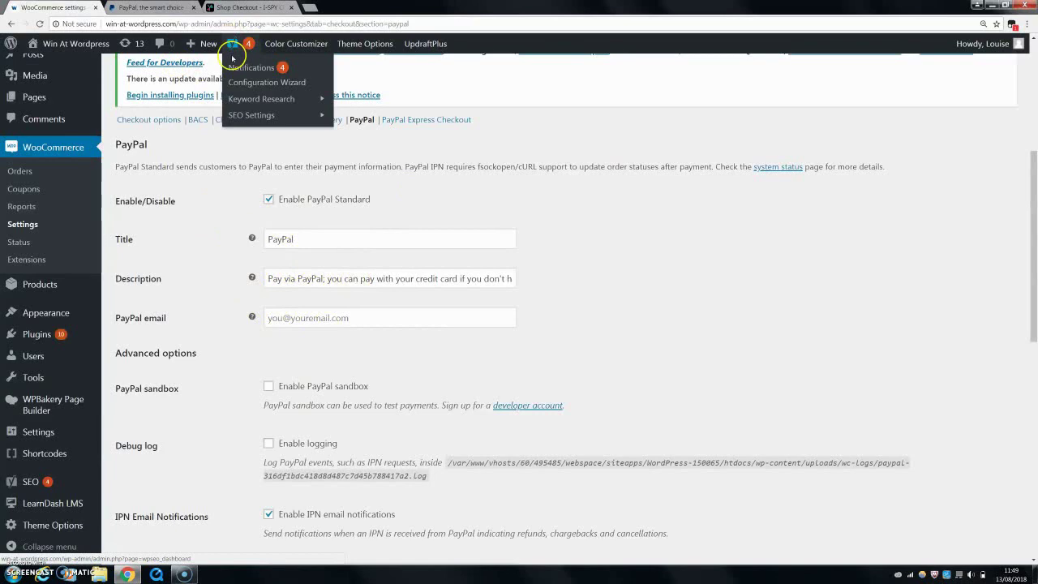
{"action": "left_click", "coordinate": [159, 8]}
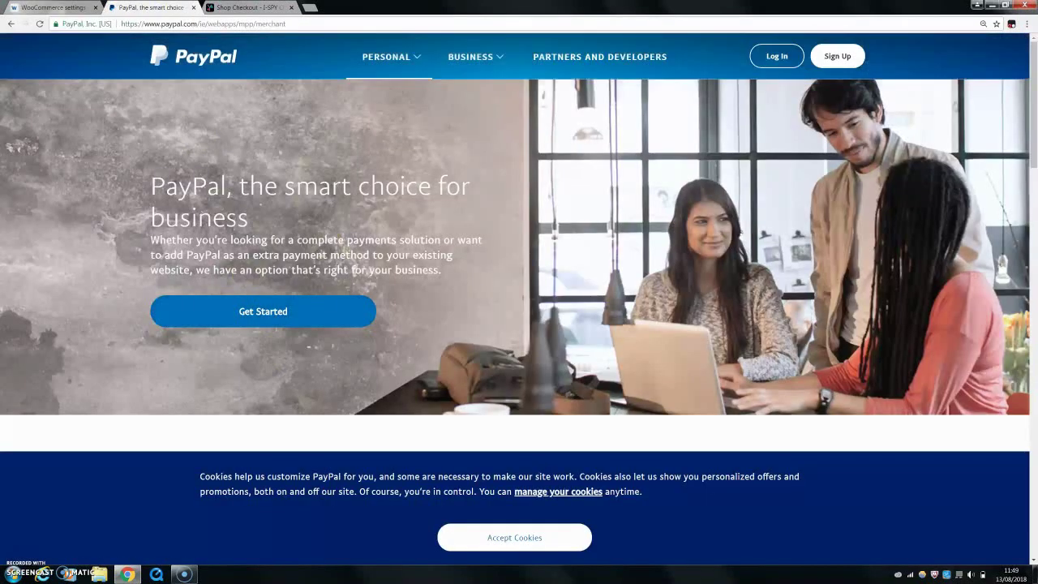
{"action": "left_click", "coordinate": [218, 8]}
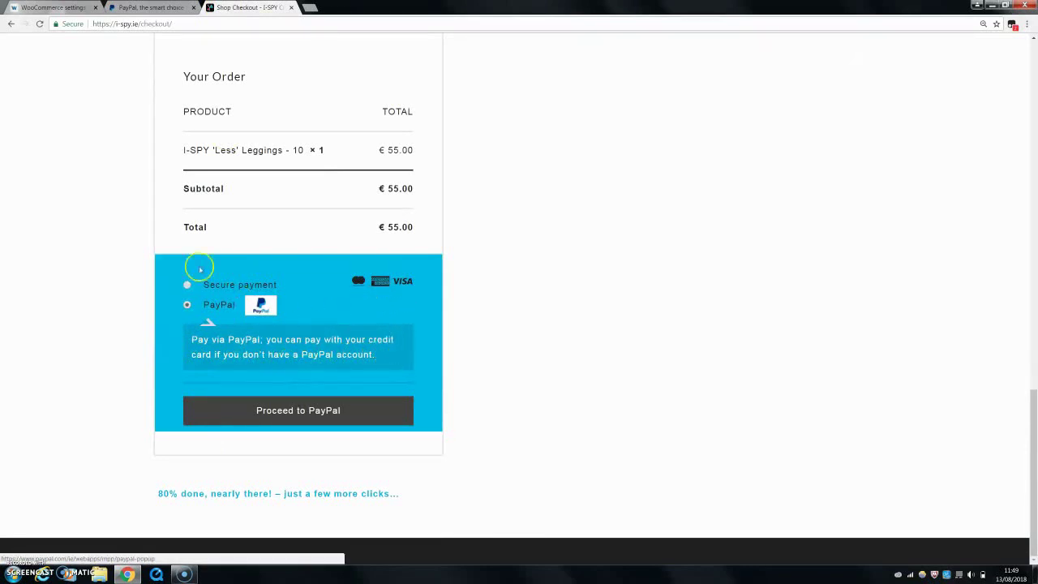
Step: Check the still-empty PayPal email field in PayPal Standard settings, then show the PayPal business page
{"action": "left_click", "coordinate": [72, 10]}
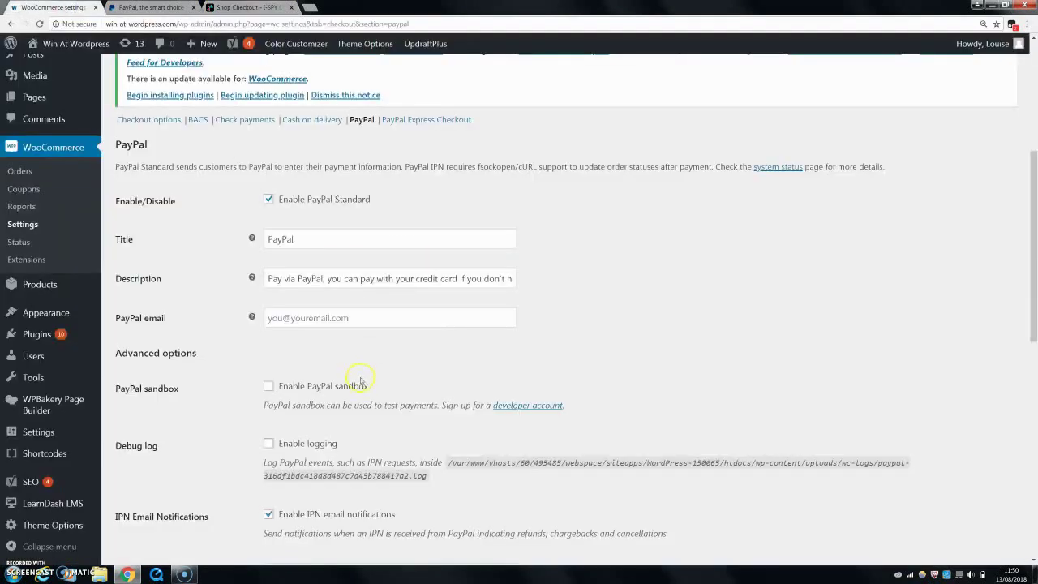
{"action": "scroll", "coordinate": [311, 336], "scroll_direction": "down", "scroll_amount": 1}
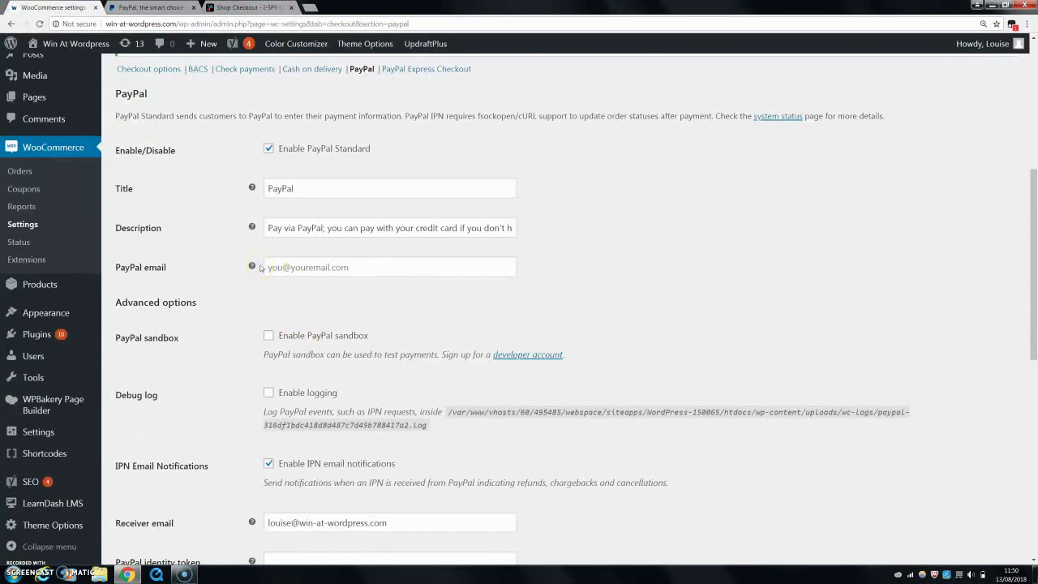
{"action": "left_click", "coordinate": [325, 281]}
{"action": "left_click", "coordinate": [150, 7]}
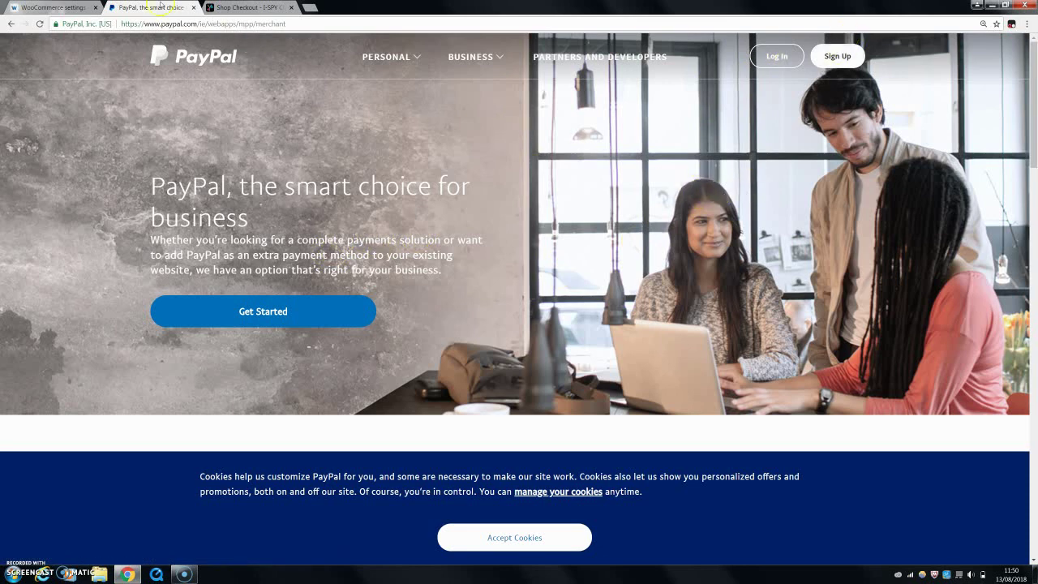
Step: Review PayPal Standard's advanced options: sandbox, logging, IPN notifications, invoice prefix WC- and Capture payment action
{"action": "left_click", "coordinate": [69, 7]}
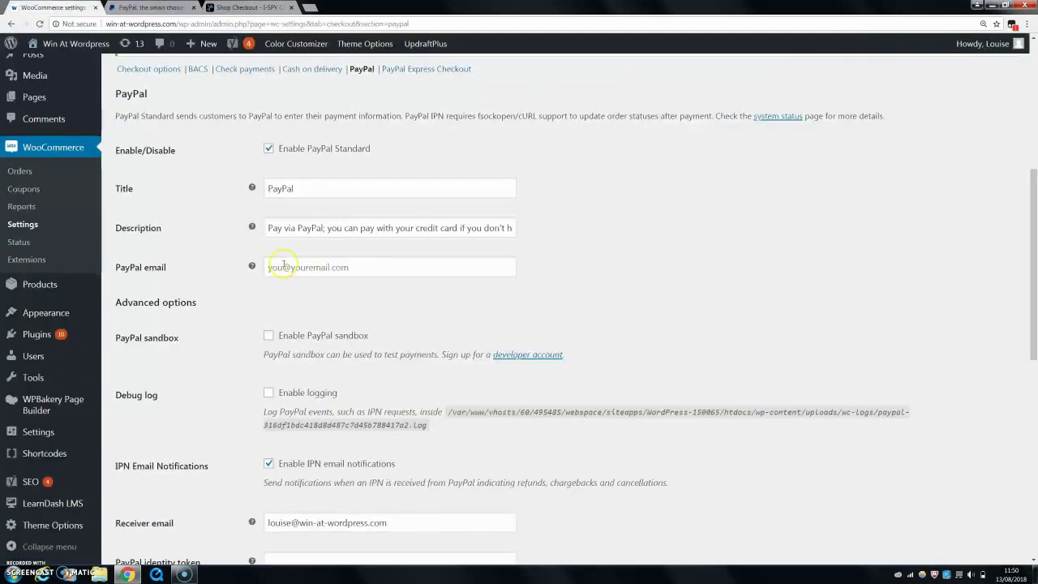
{"action": "scroll", "coordinate": [288, 284], "scroll_direction": "down", "scroll_amount": 2}
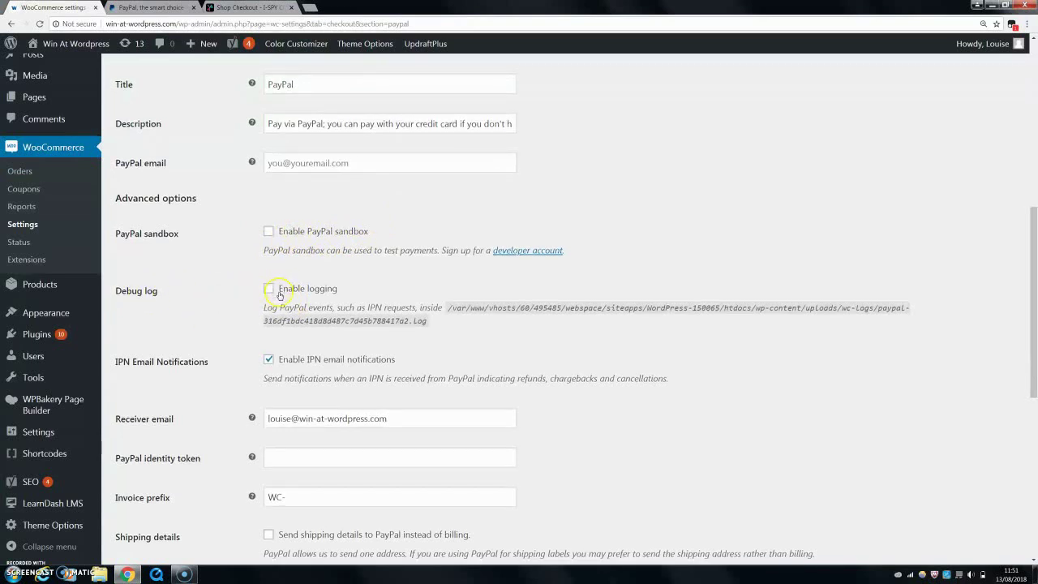
{"action": "scroll", "coordinate": [277, 288], "scroll_direction": "down", "scroll_amount": 3}
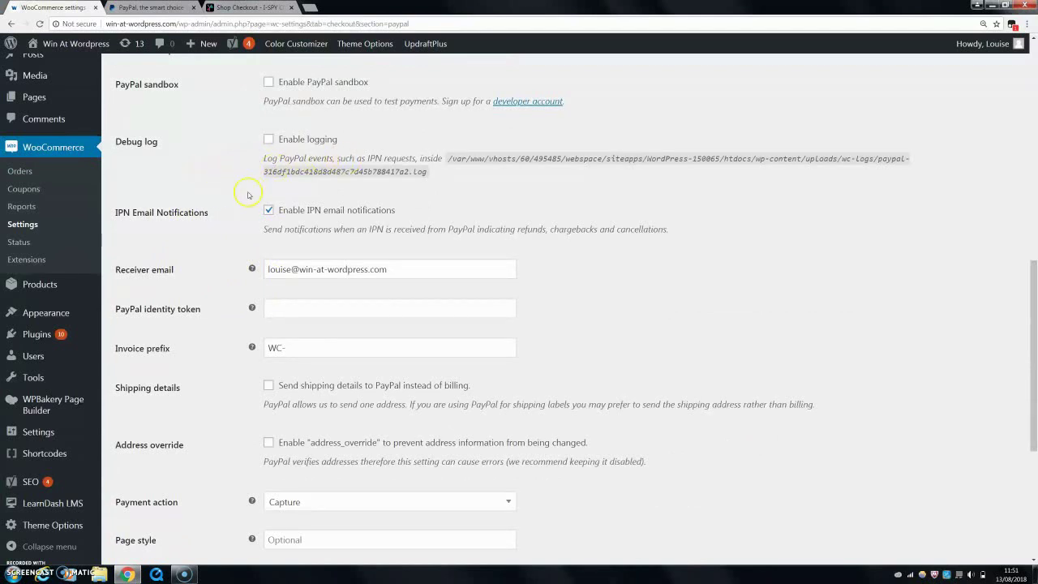
{"action": "scroll", "coordinate": [276, 215], "scroll_direction": "down", "scroll_amount": 1}
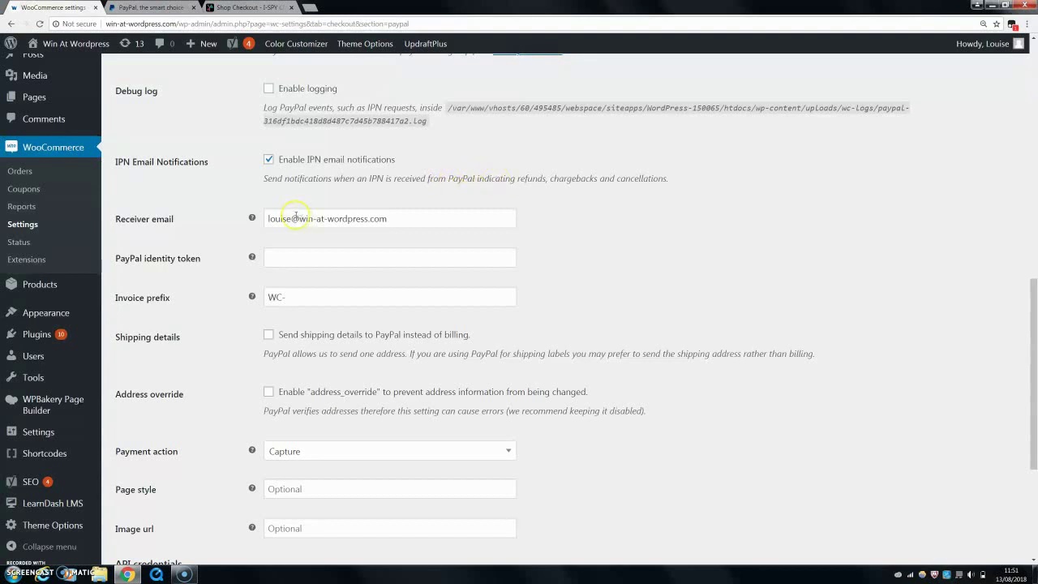
{"action": "scroll", "coordinate": [258, 130], "scroll_direction": "down", "scroll_amount": 1}
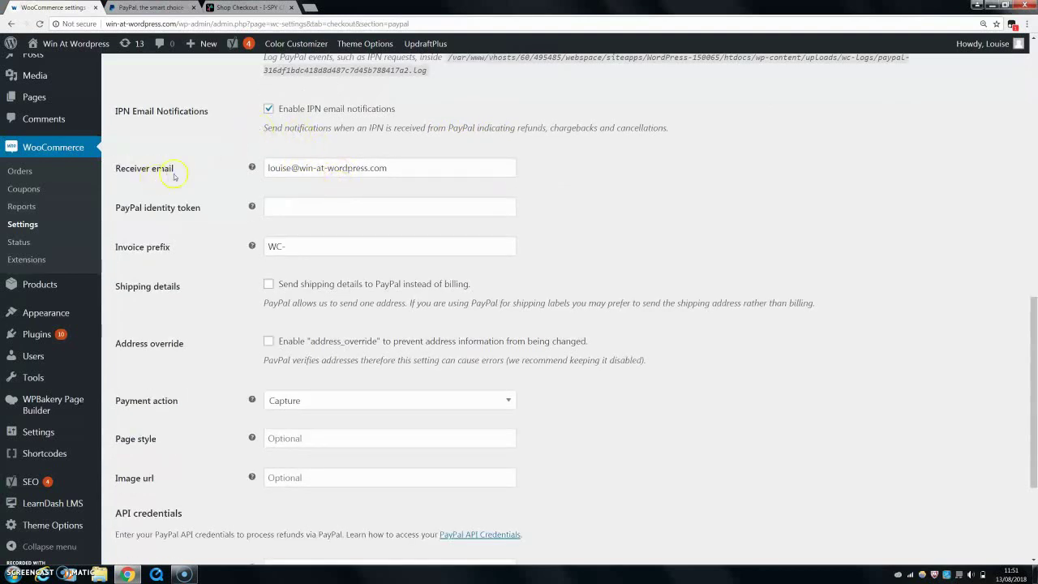
{"action": "scroll", "coordinate": [365, 144], "scroll_direction": "up", "scroll_amount": 3}
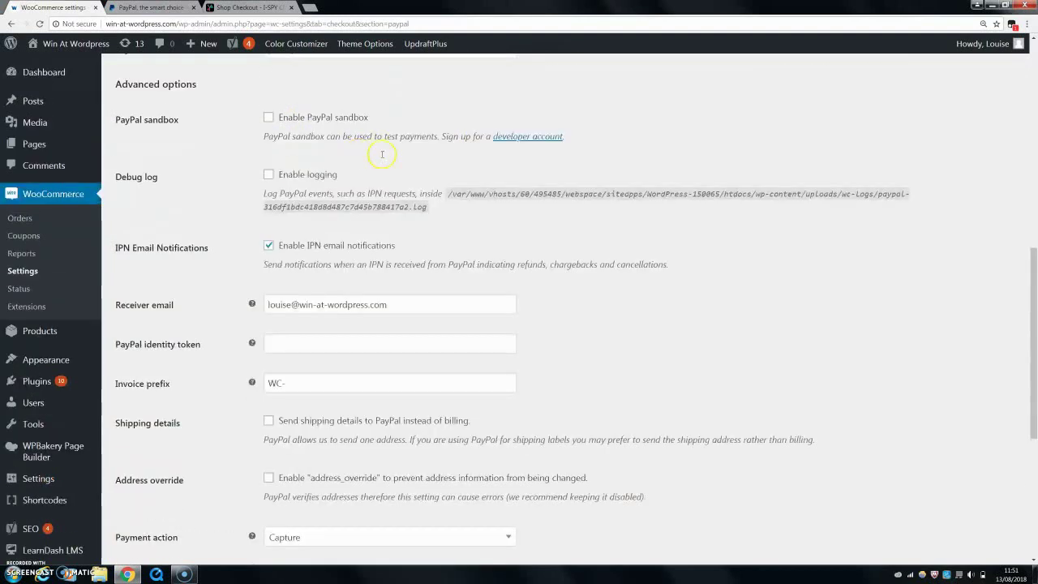
{"action": "scroll", "coordinate": [388, 226], "scroll_direction": "up", "scroll_amount": 2}
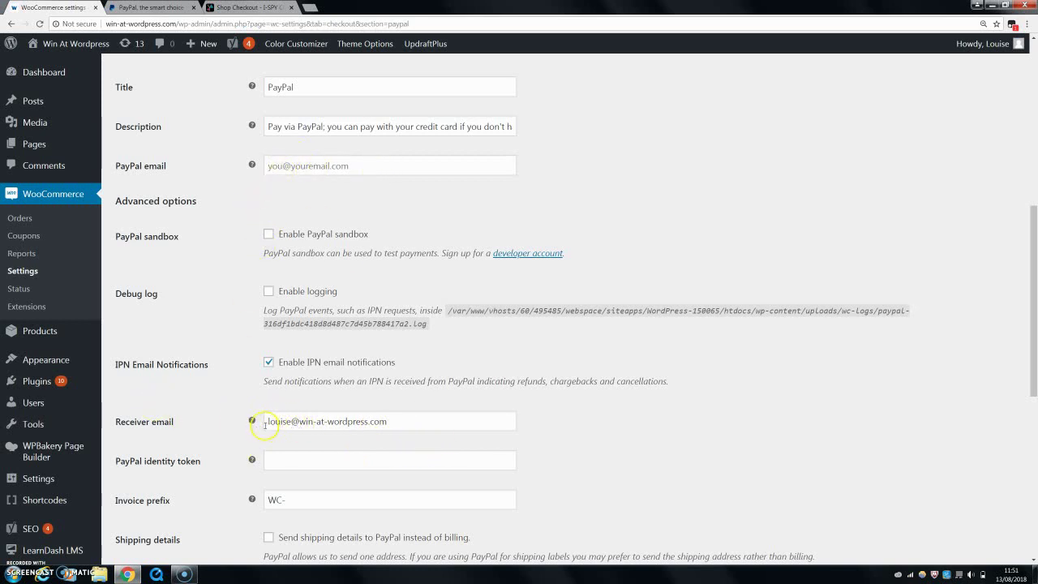
{"action": "scroll", "coordinate": [158, 384], "scroll_direction": "up", "scroll_amount": 3}
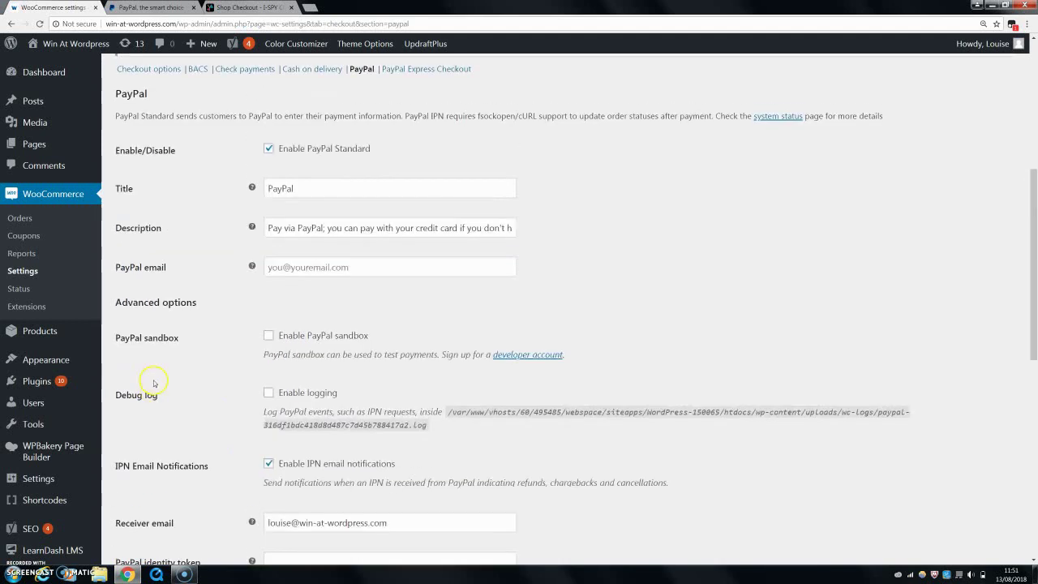
{"action": "scroll", "coordinate": [221, 311], "scroll_direction": "down", "scroll_amount": 3}
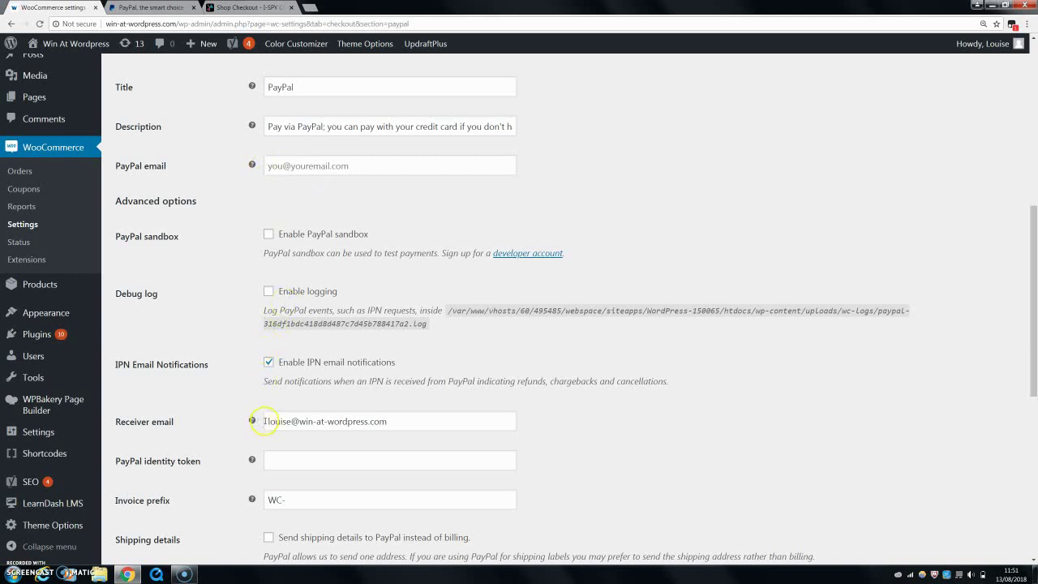
{"action": "left_click_drag", "start_coordinate": [264, 421], "coordinate": [443, 424]}
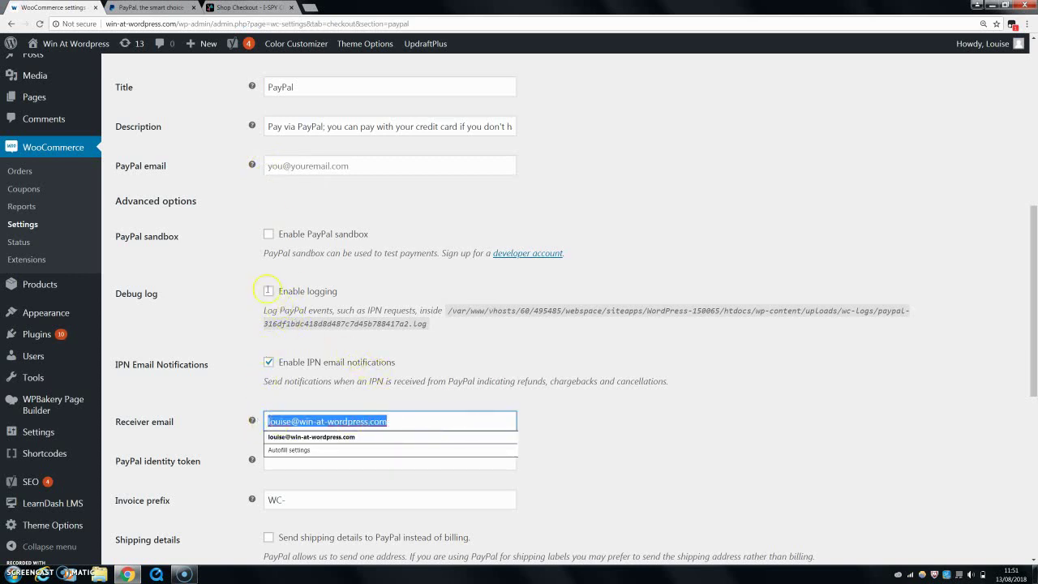
{"action": "left_click", "coordinate": [597, 427]}
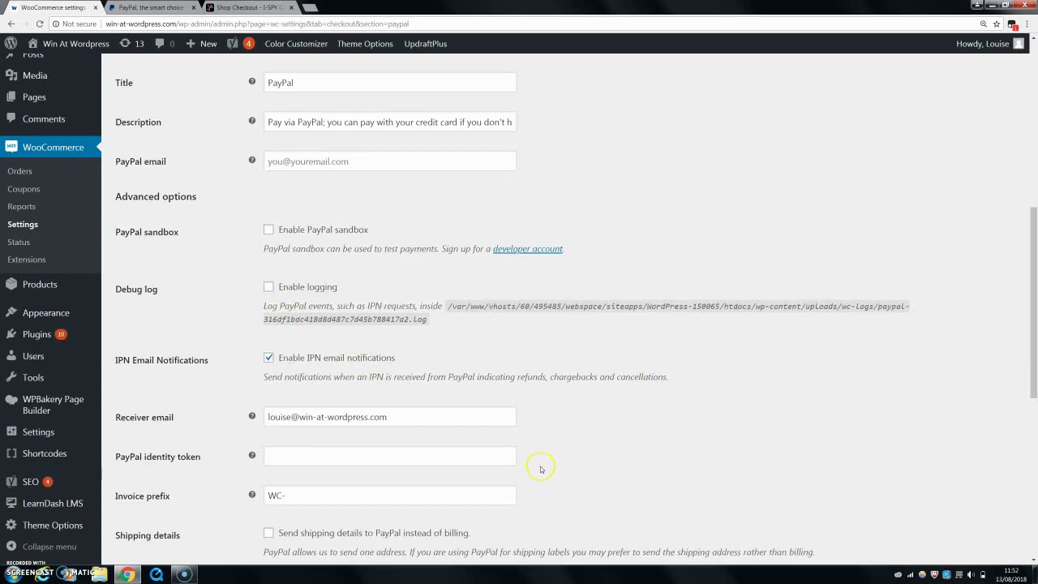
{"action": "scroll", "coordinate": [482, 465], "scroll_direction": "down", "scroll_amount": 2}
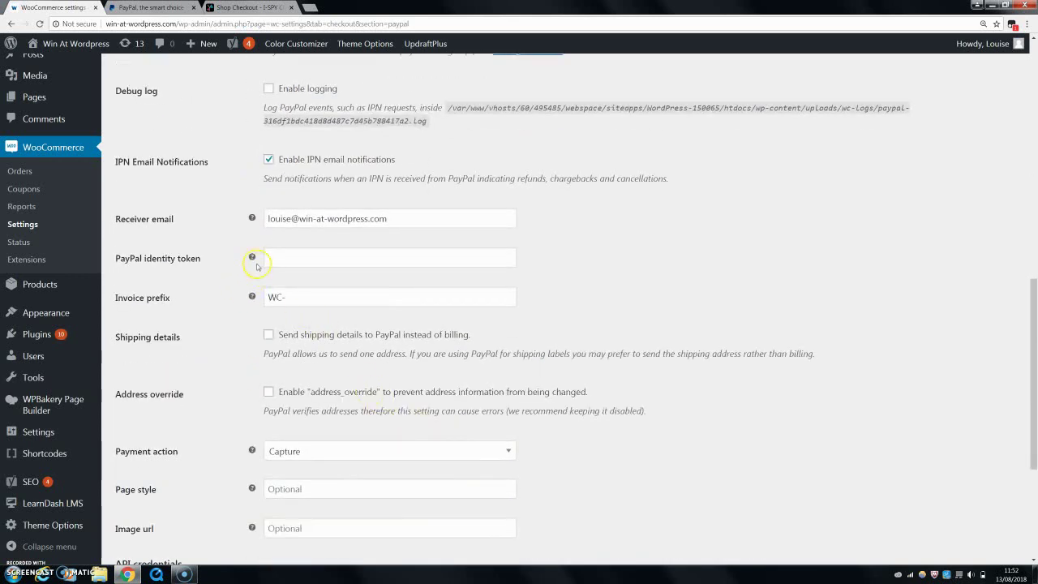
{"action": "mouse_move", "coordinate": [253, 259]}
{"action": "scroll", "coordinate": [341, 261], "scroll_direction": "down", "scroll_amount": 1}
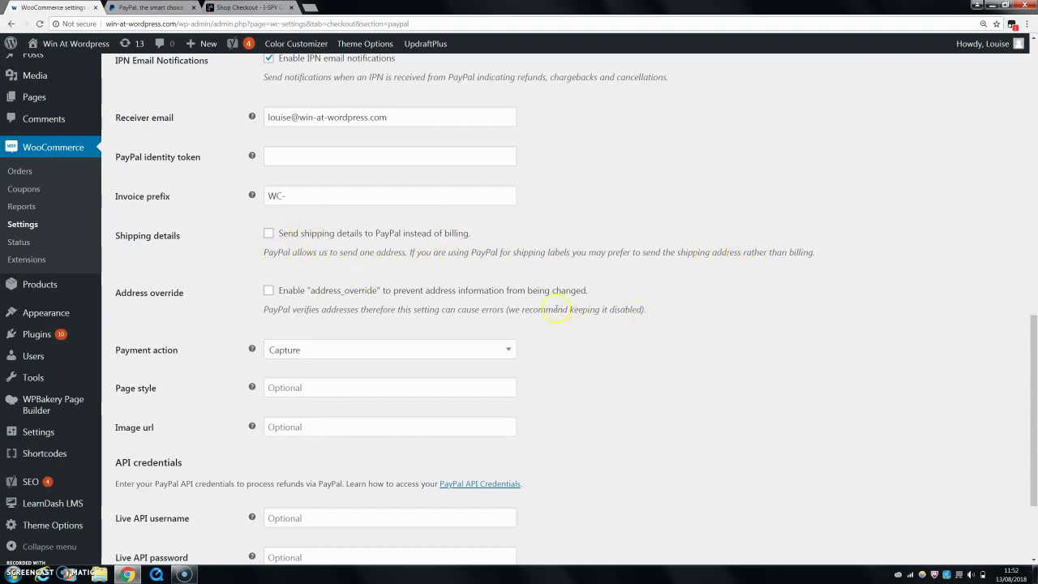
{"action": "left_click", "coordinate": [307, 350]}
{"action": "left_click", "coordinate": [306, 349]}
{"action": "scroll", "coordinate": [166, 371], "scroll_direction": "down", "scroll_amount": 1}
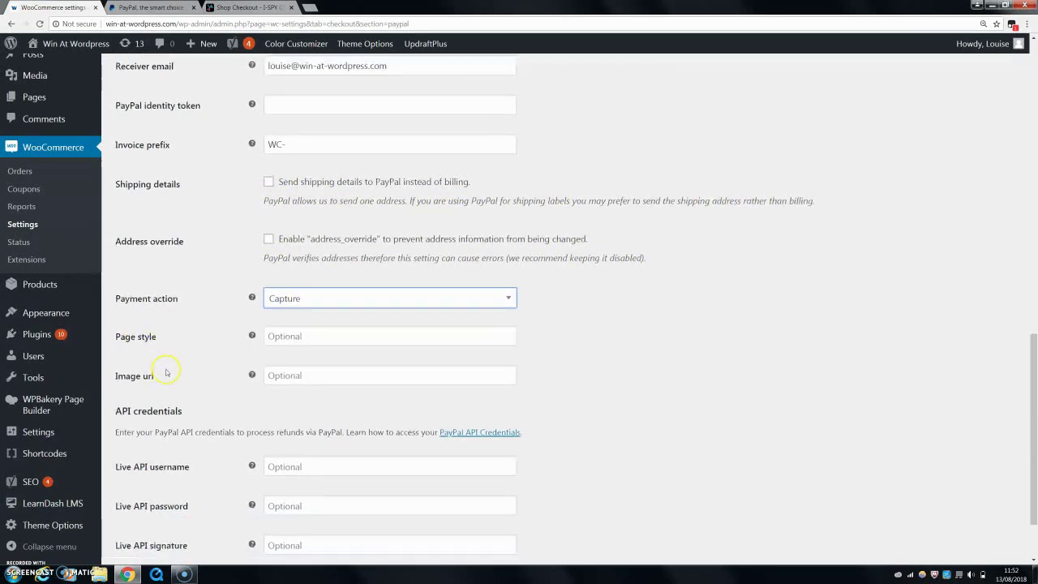
{"action": "scroll", "coordinate": [166, 371], "scroll_direction": "down", "scroll_amount": 1}
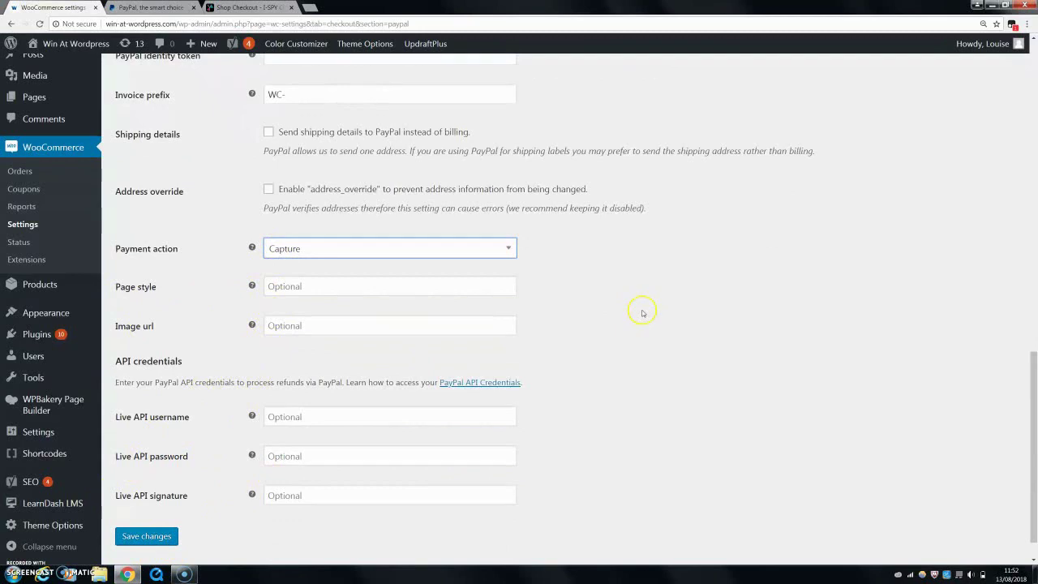
{"action": "scroll", "coordinate": [639, 311], "scroll_direction": "up", "scroll_amount": 1}
{"action": "scroll", "coordinate": [642, 312], "scroll_direction": "up", "scroll_amount": 6}
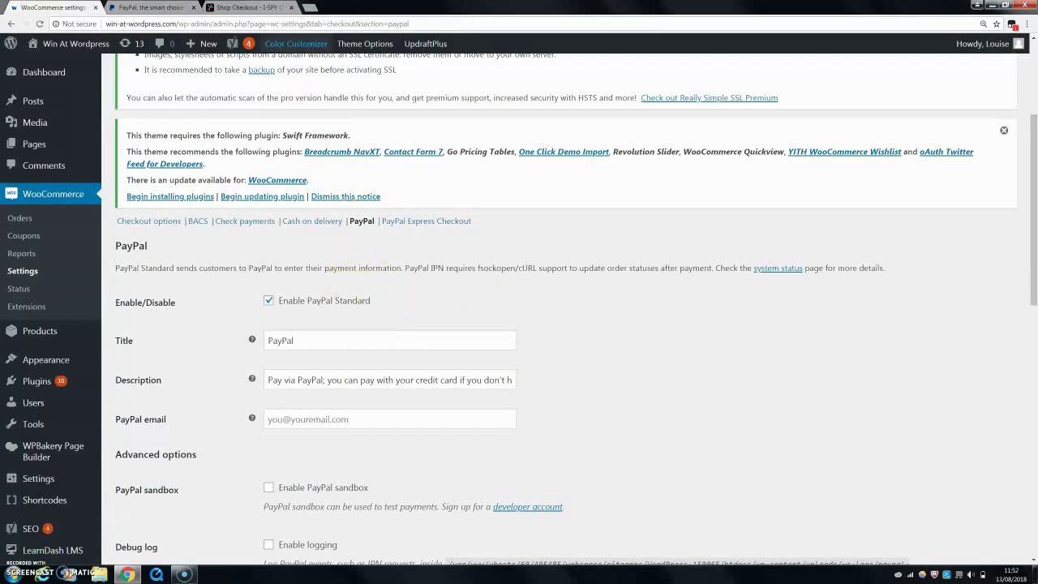
Step: Select Secure payment for the €55.00 leggings order at the I-SPY checkout
{"action": "left_click", "coordinate": [225, 7]}
{"action": "left_click", "coordinate": [186, 283]}
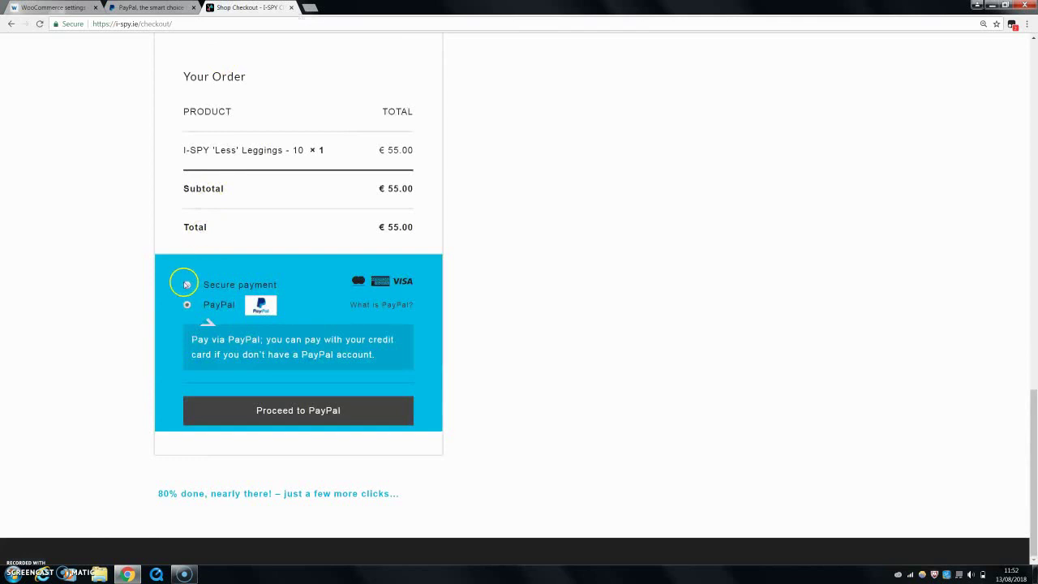